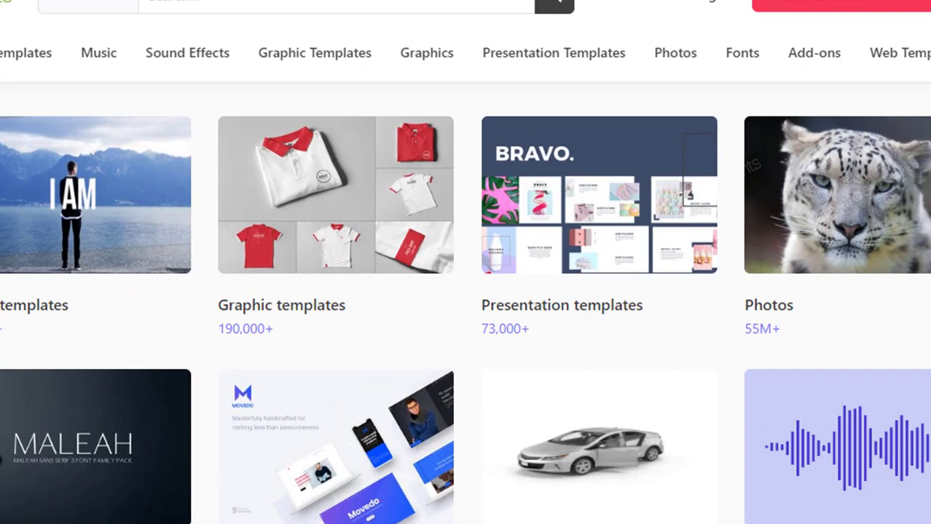
# Scroll through the homepage category tiles: Video templates, Graphic templates, Photos, Fonts, WordPress, 3D, Audio
pyautogui.scroll(3, 466, 291)
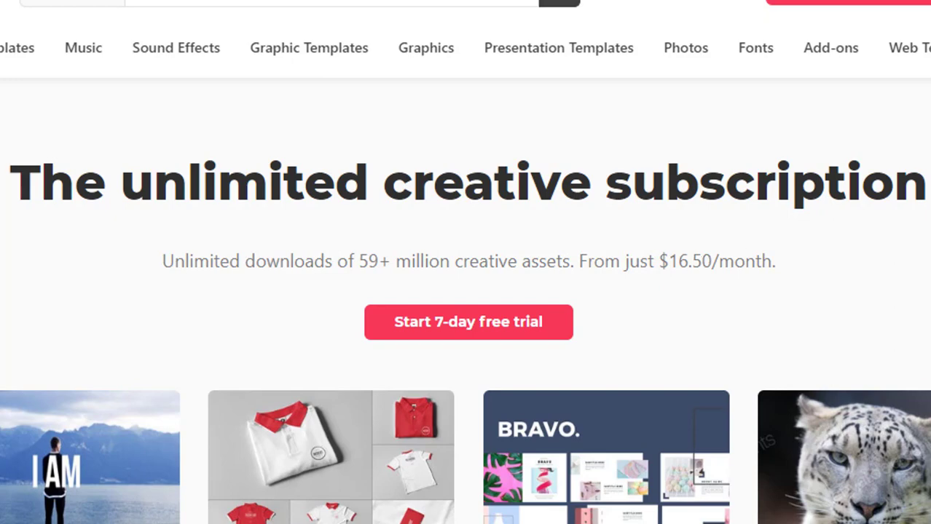
pyautogui.scroll(-3, 537, 160)
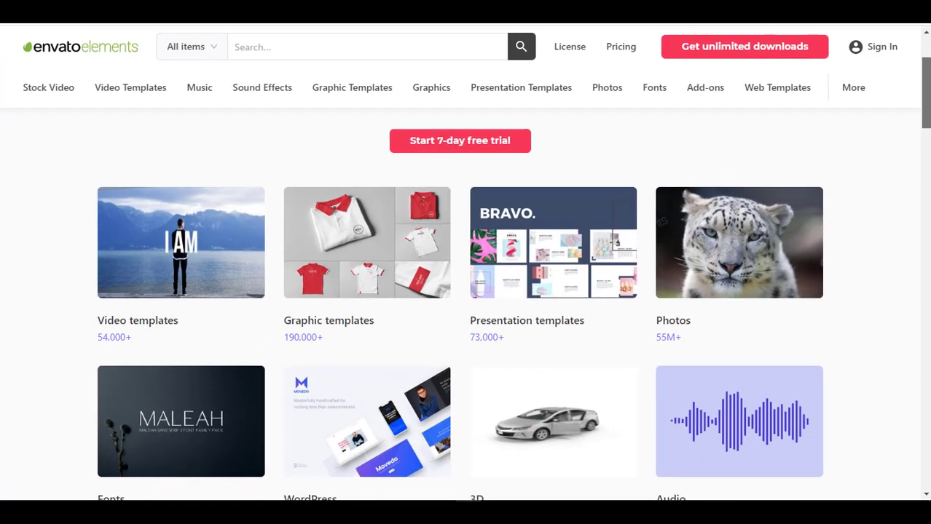
pyautogui.scroll(-1, 509, 292)
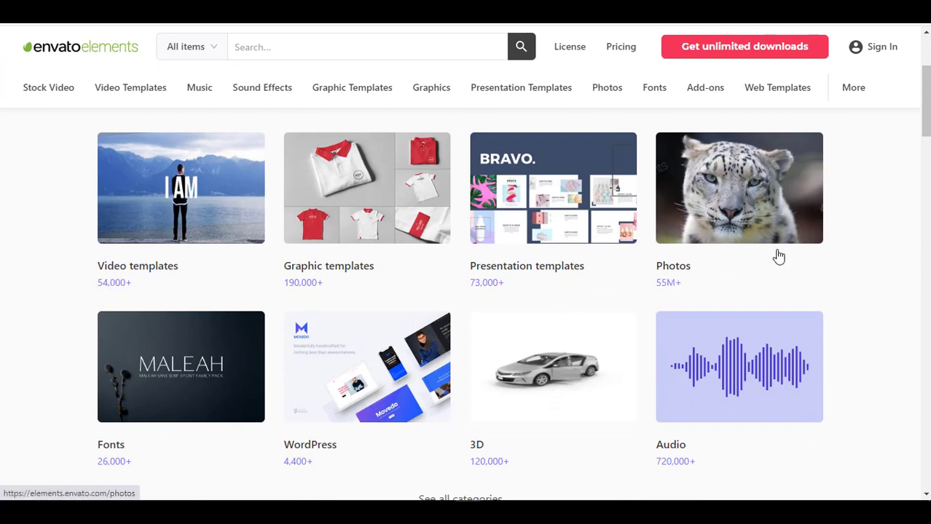
pyautogui.scroll(-2, 811, 249)
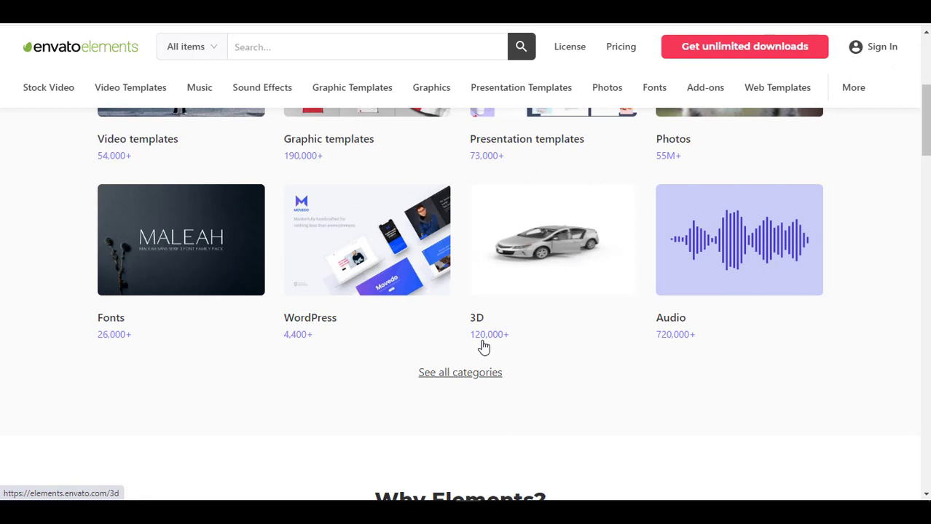
pyautogui.click(459, 375)
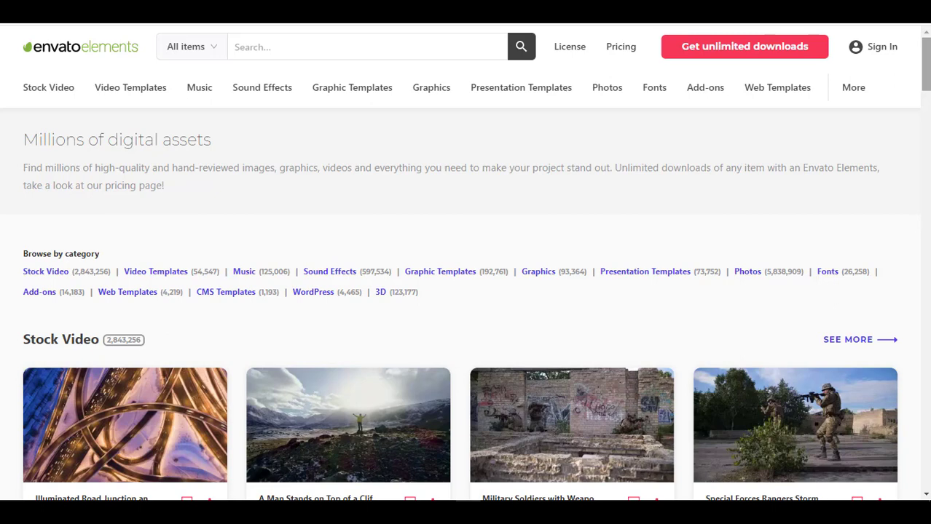
pyautogui.scroll(-2, 466, 270)
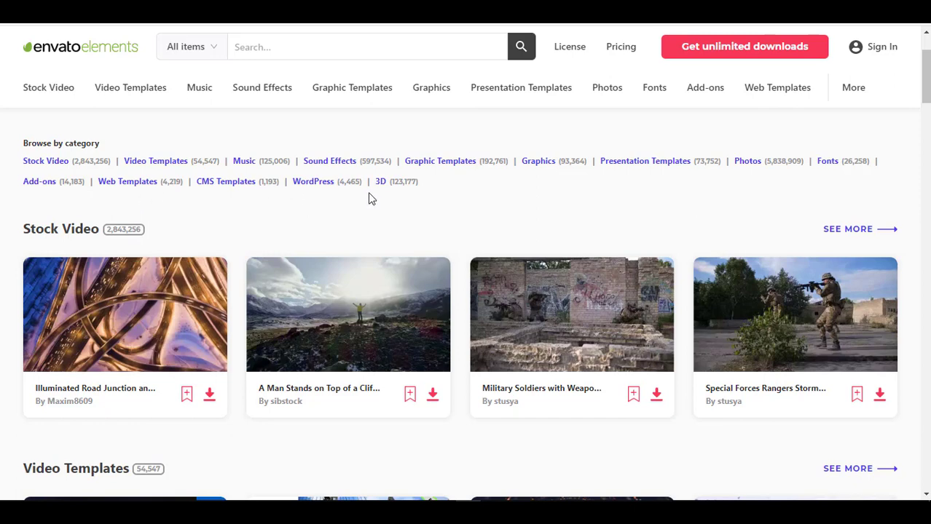
pyautogui.scroll(-2, 925, 81)
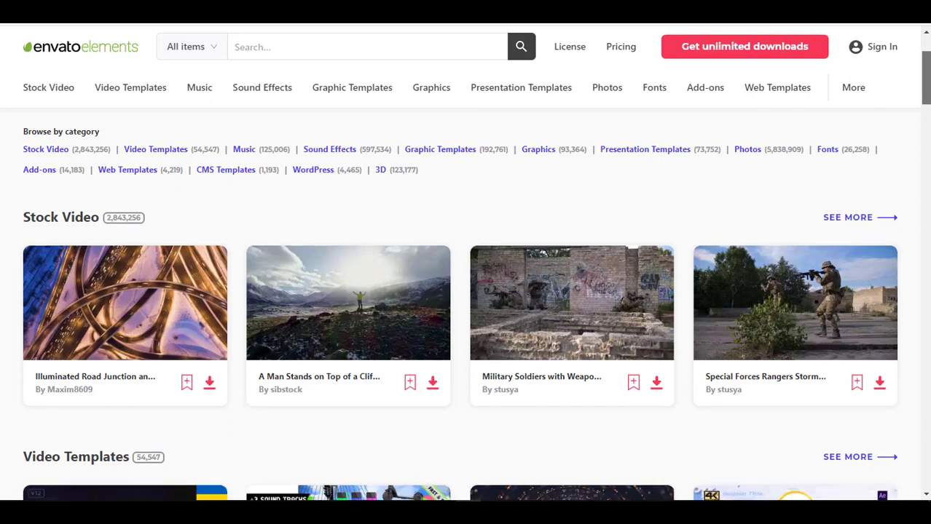
pyautogui.scroll(-2, 476, 286)
pyautogui.scroll(-2, 475, 286)
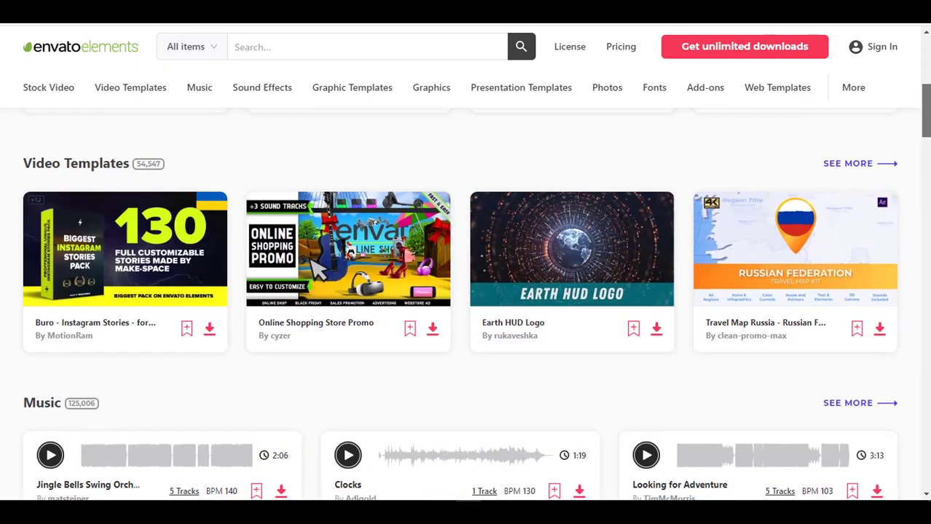
pyautogui.scroll(-2, 466, 291)
pyautogui.scroll(-2, 467, 291)
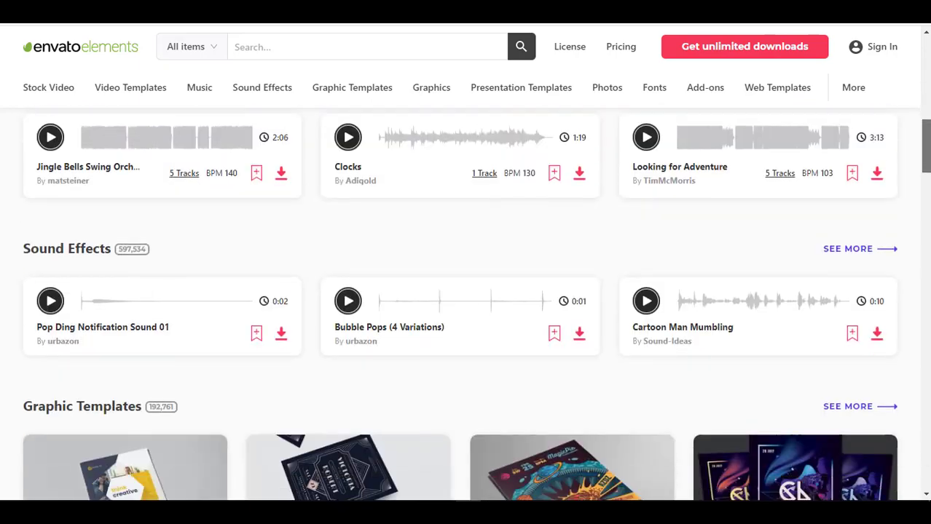
pyautogui.scroll(-2, 466, 291)
pyautogui.scroll(-2, 466, 291)
pyautogui.scroll(-4, 927, 303)
pyautogui.scroll(-2, 927, 303)
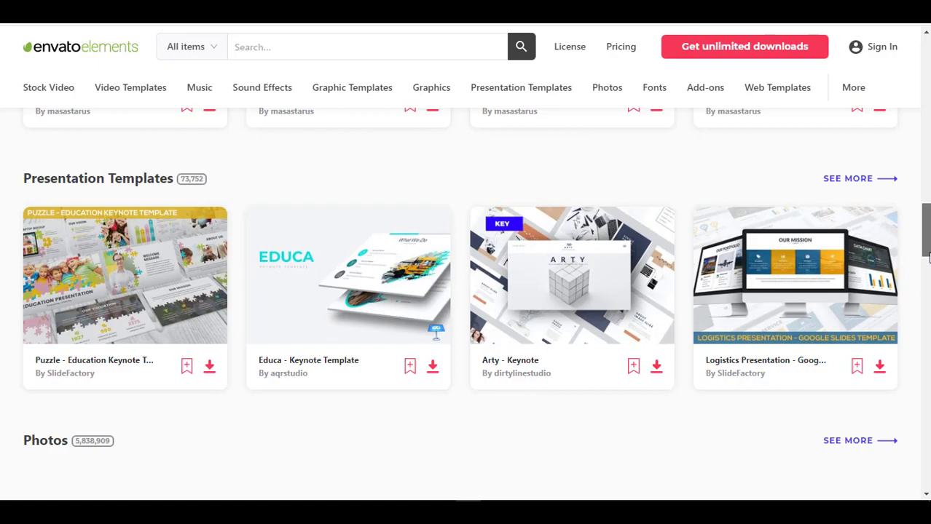
pyautogui.scroll(-4, 928, 303)
pyautogui.scroll(-1, 928, 303)
pyautogui.moveTo(929, 303)
pyautogui.mouseDown()
pyautogui.moveTo(928, 473)
pyautogui.moveTo(927, 81)
pyautogui.mouseUp()
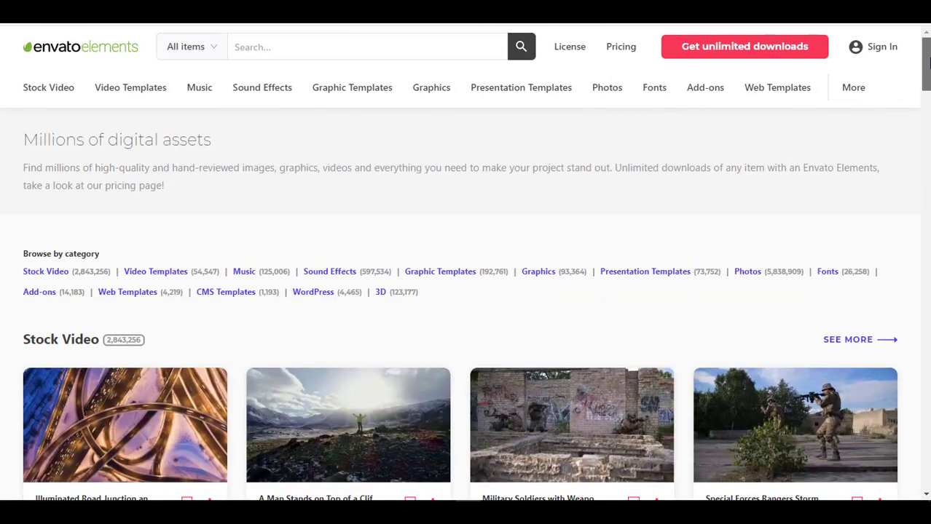
pyautogui.scroll(-2, 466, 291)
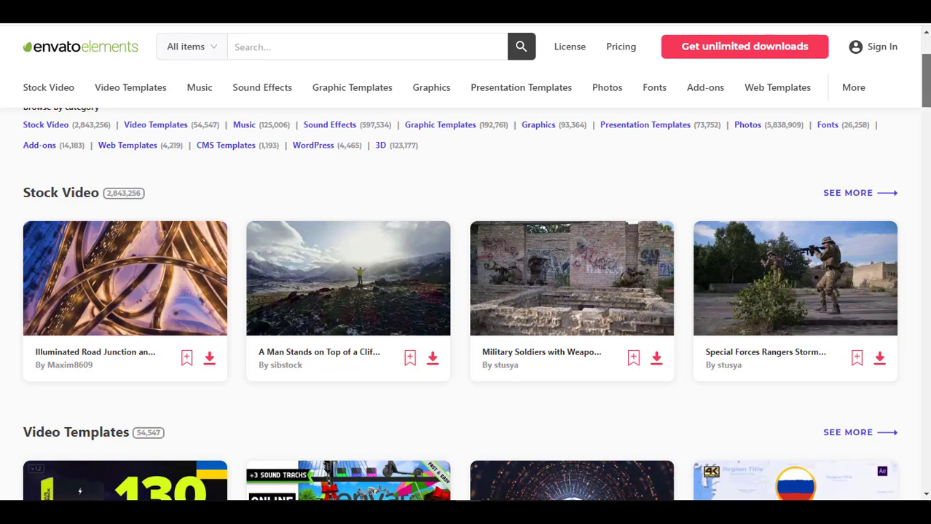
pyautogui.moveTo(926, 98)
pyautogui.mouseDown()
pyautogui.moveTo(926, 251)
pyautogui.moveTo(926, 44)
pyautogui.mouseUp()
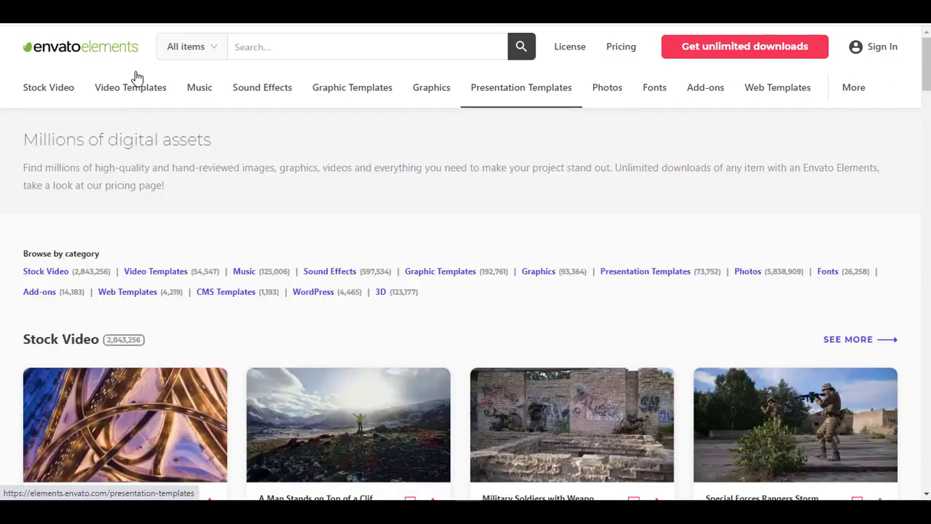
# Return to the homepage and open the Individual plan pricing page with its 7-day free trial
pyautogui.click(67, 50)
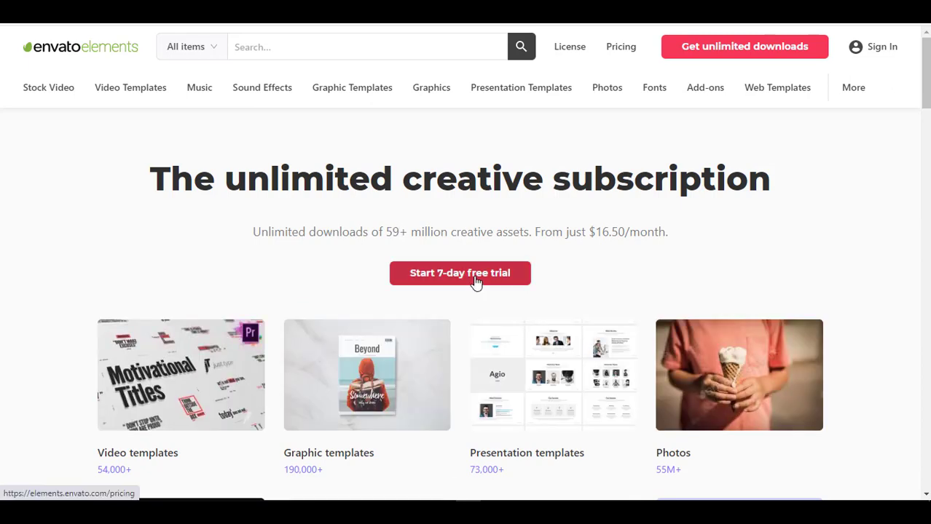
pyautogui.click(476, 282)
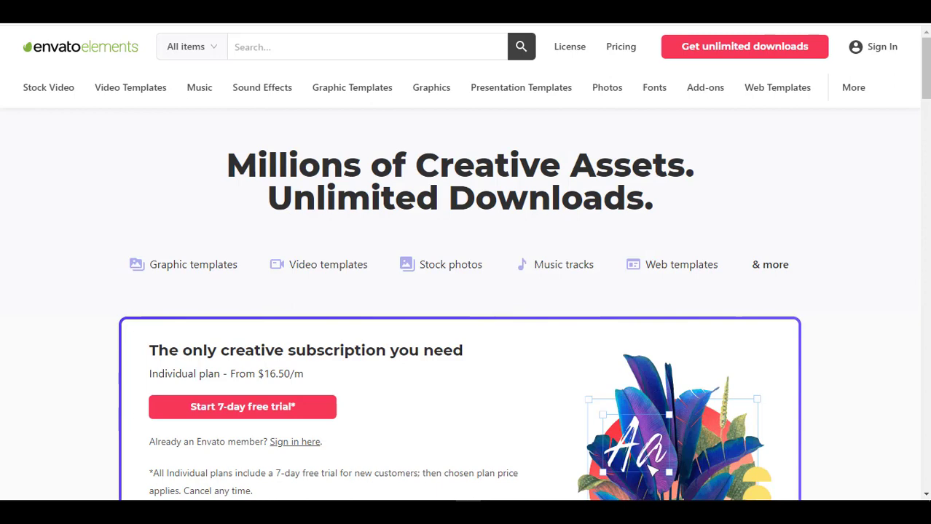
pyautogui.scroll(-2, 466, 291)
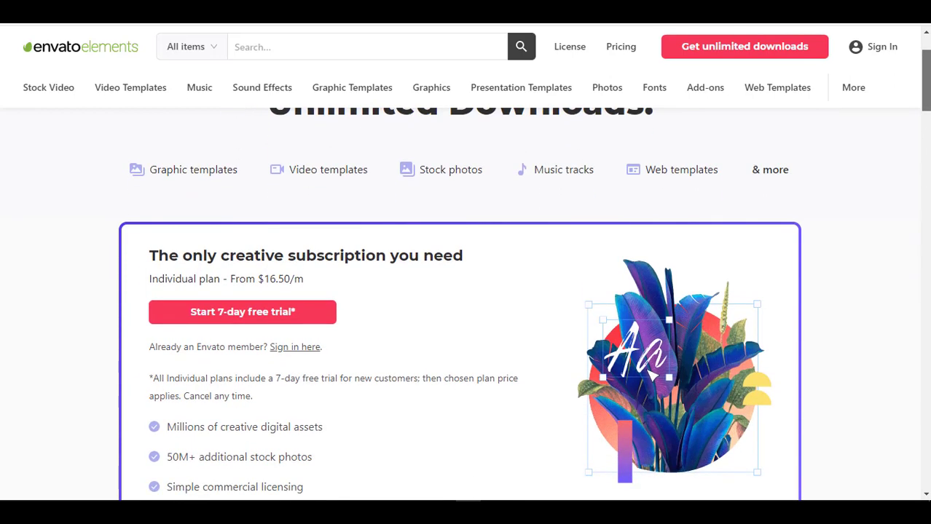
pyautogui.scroll(-1, 466, 292)
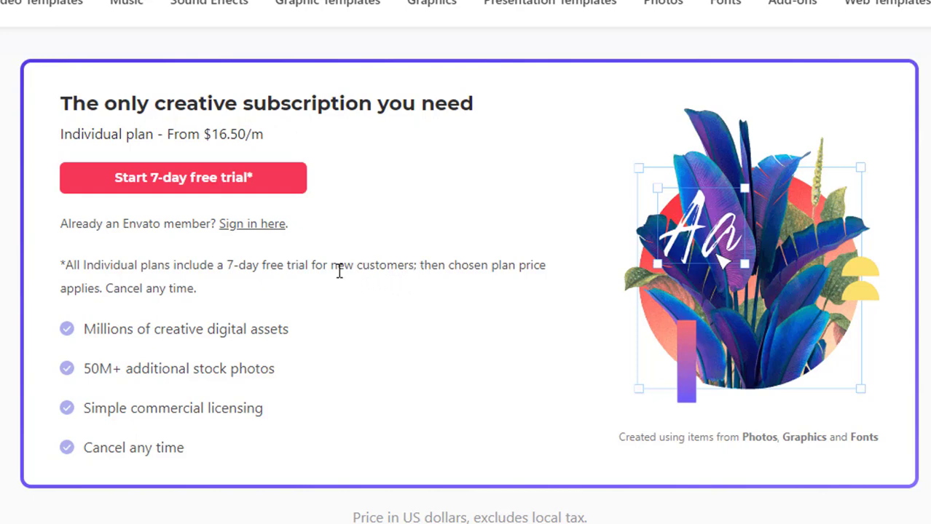
# Highlight the free-trial sentence, then replace it with a selection of 'Cancel any time'
pyautogui.moveTo(418, 265); pyautogui.dragTo(60, 269)
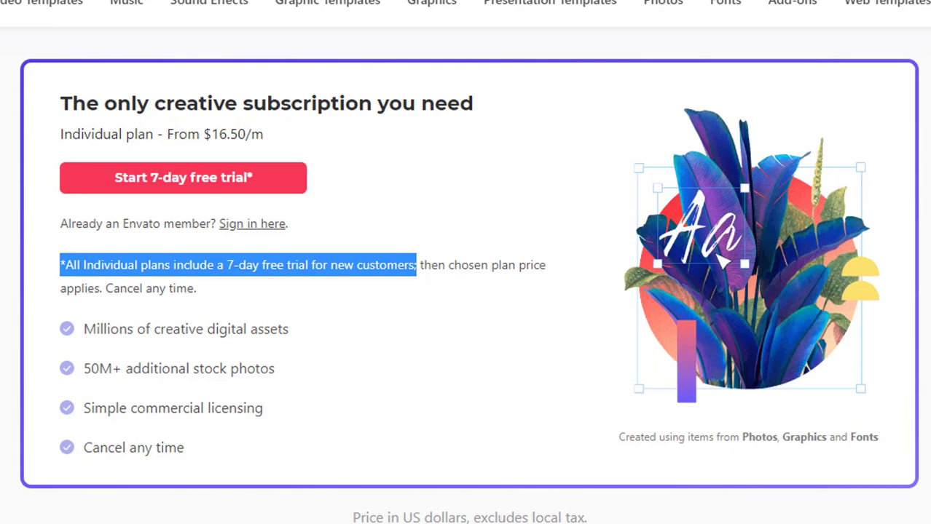
pyautogui.scroll(-2, 466, 292)
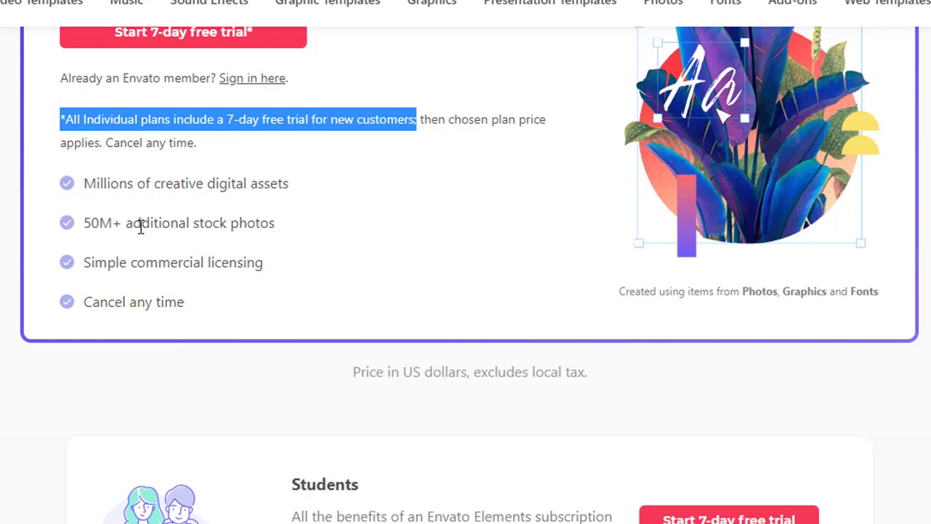
pyautogui.click(291, 244)
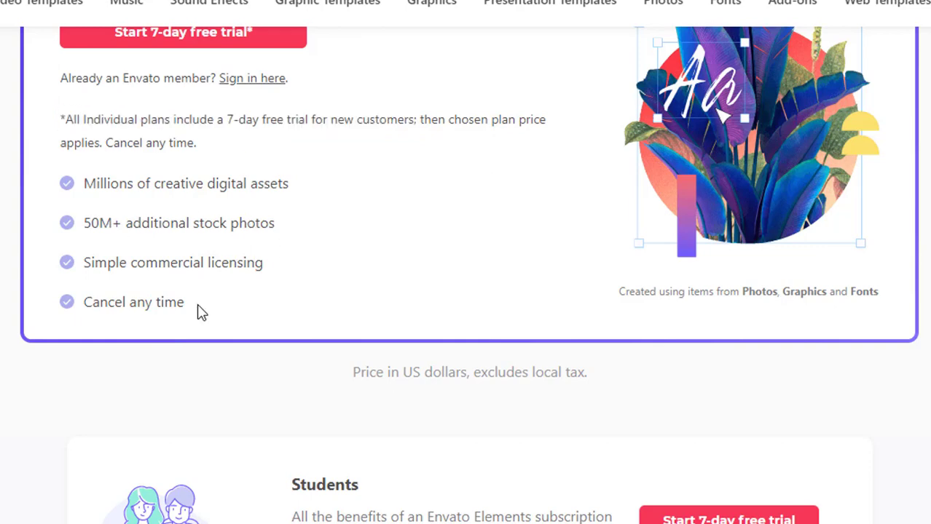
pyautogui.moveTo(201, 312); pyautogui.dragTo(66, 313)
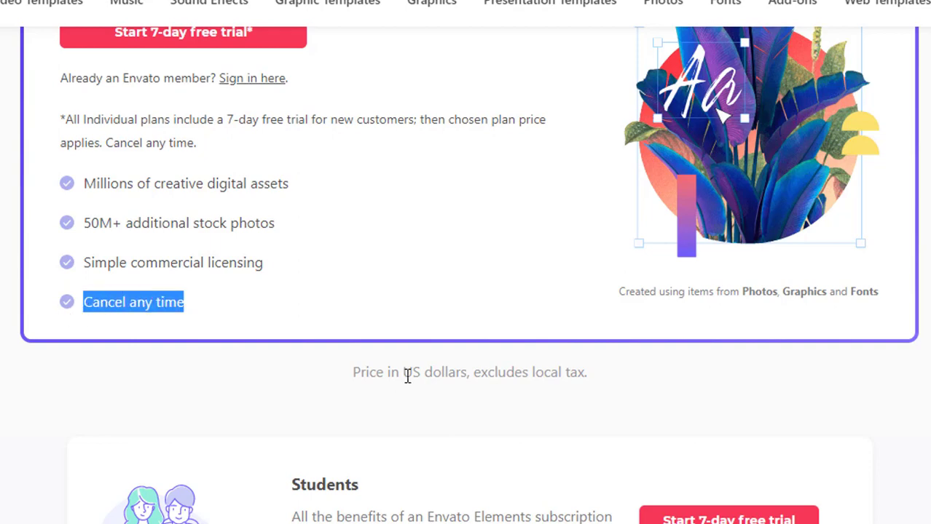
pyautogui.scroll(-5, 353, 152)
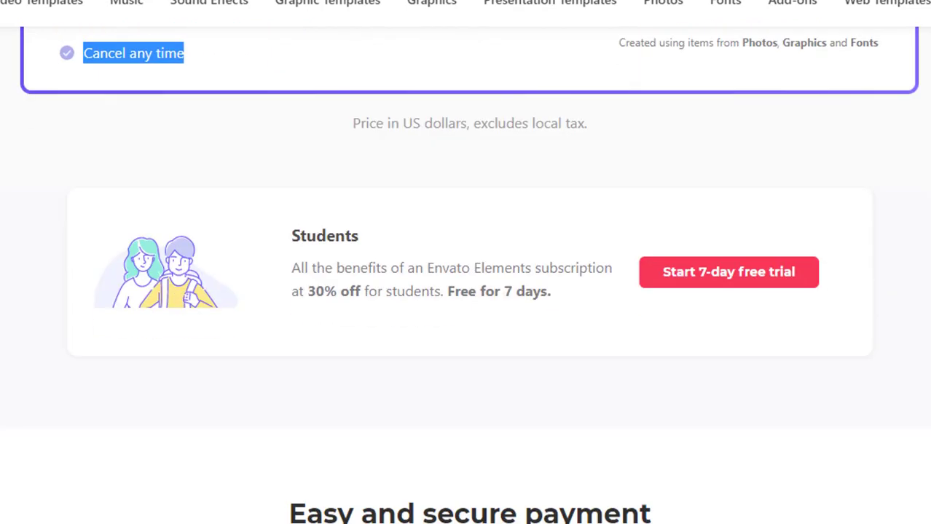
pyautogui.scroll(6, 352, 151)
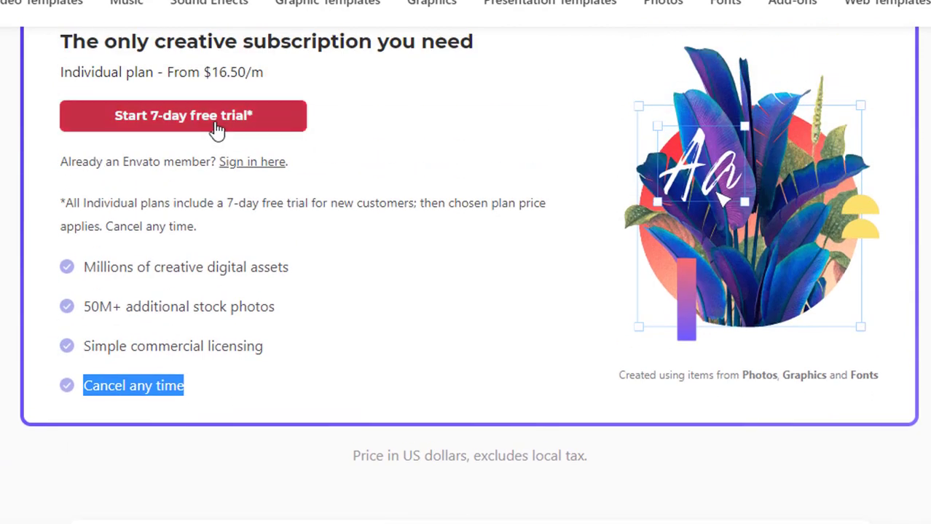
# Start the 7-day free trial and create the account through Google sign-in
pyautogui.click(218, 127)
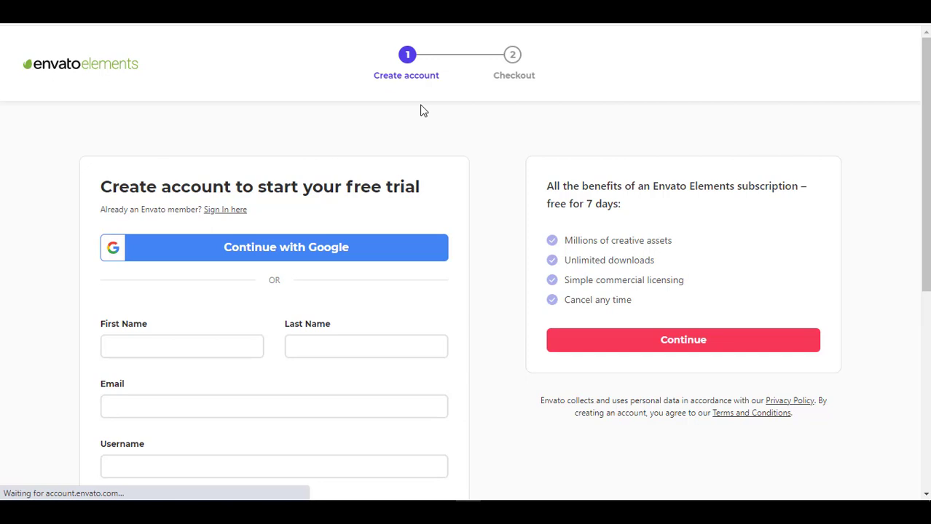
pyautogui.scroll(-1, 690, 125)
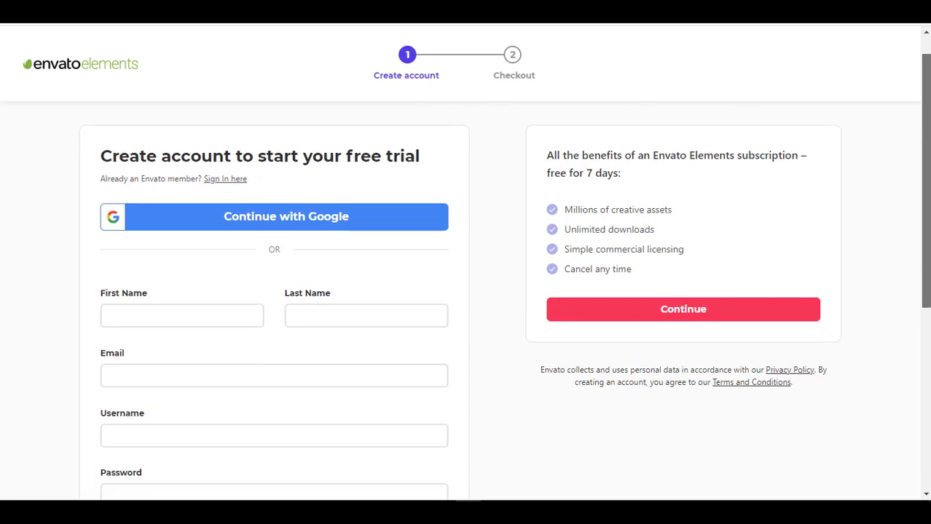
pyautogui.scroll(-1, 690, 124)
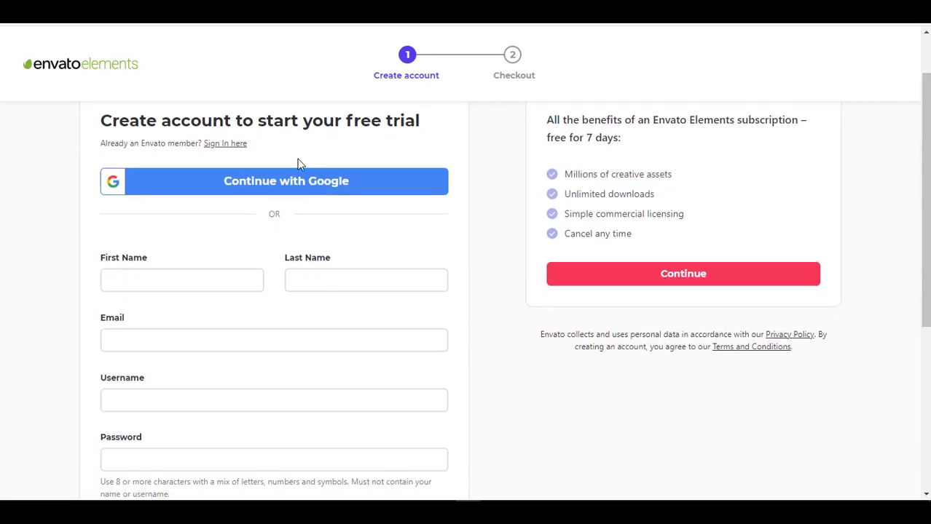
pyautogui.click(282, 183)
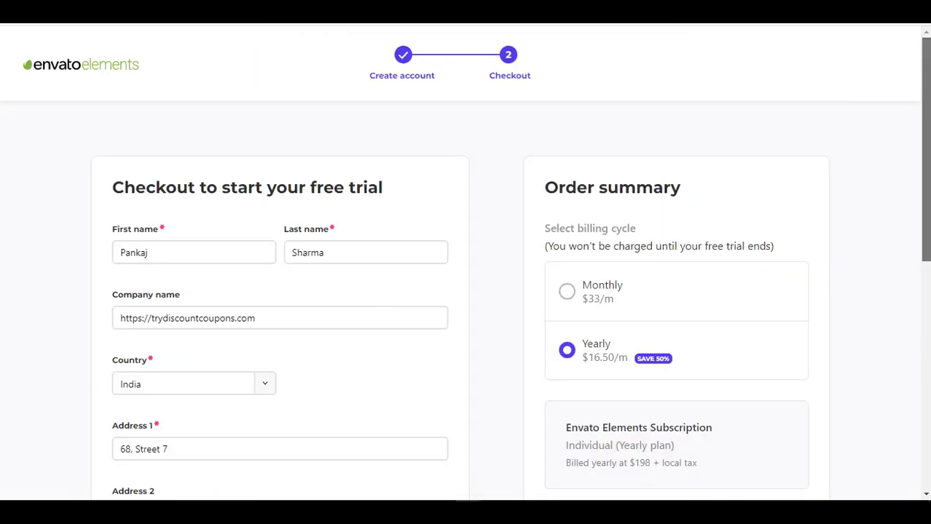
pyautogui.scroll(-1, 927, 179)
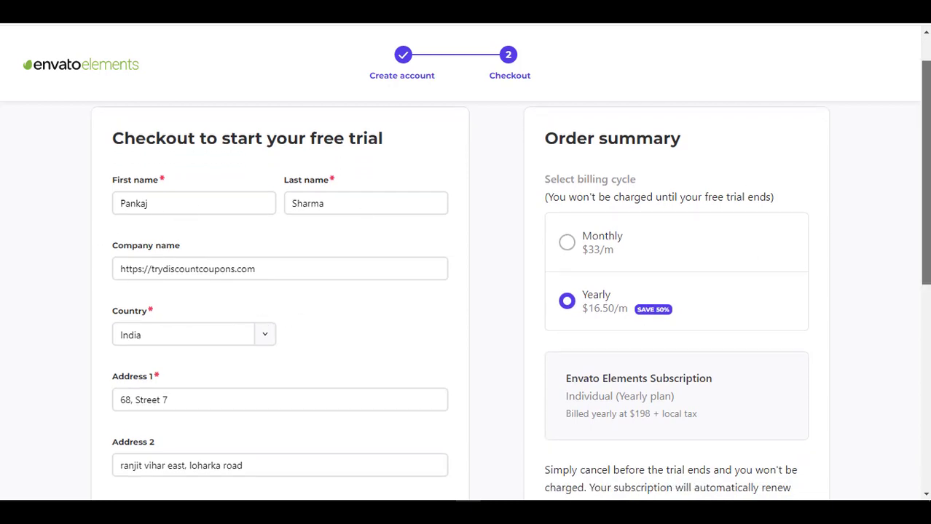
pyautogui.moveTo(923, 206); pyautogui.dragTo(923, 410)
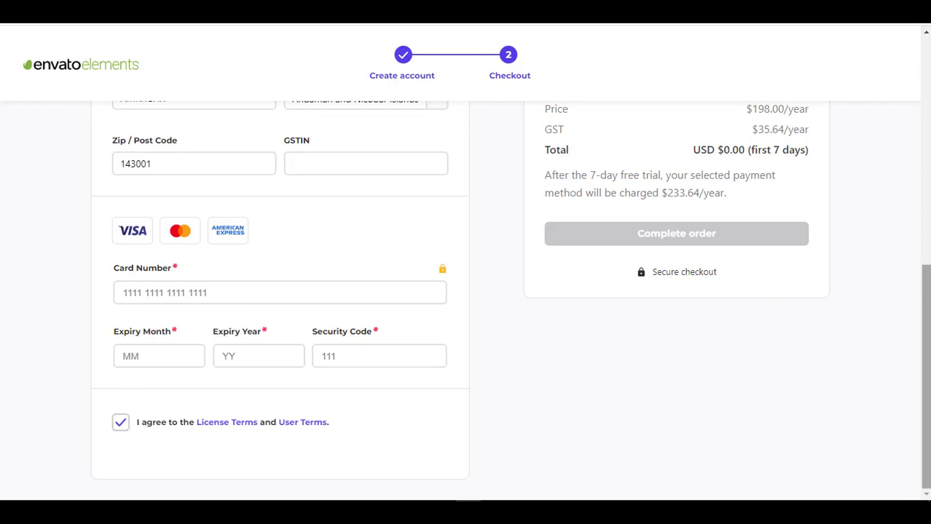
pyautogui.moveTo(926, 309); pyautogui.dragTo(925, 202)
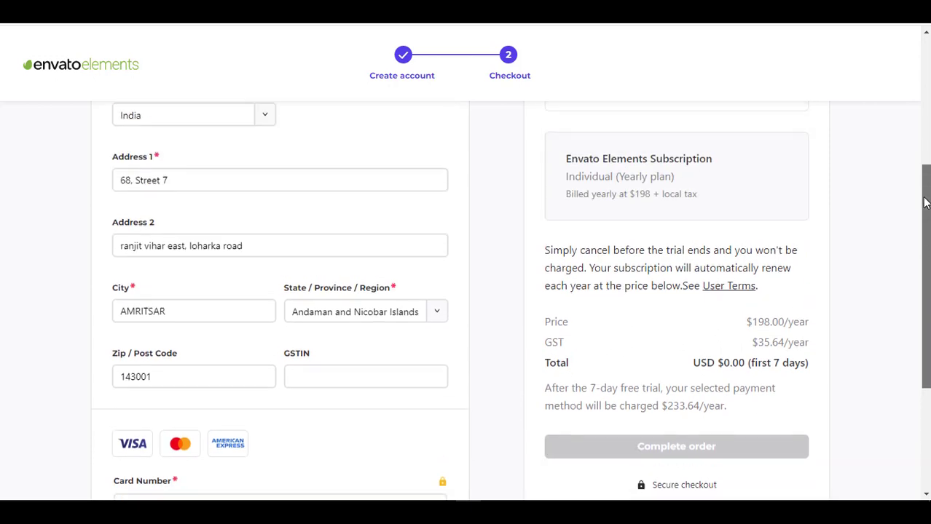
pyautogui.moveTo(925, 203); pyautogui.dragTo(925, 197)
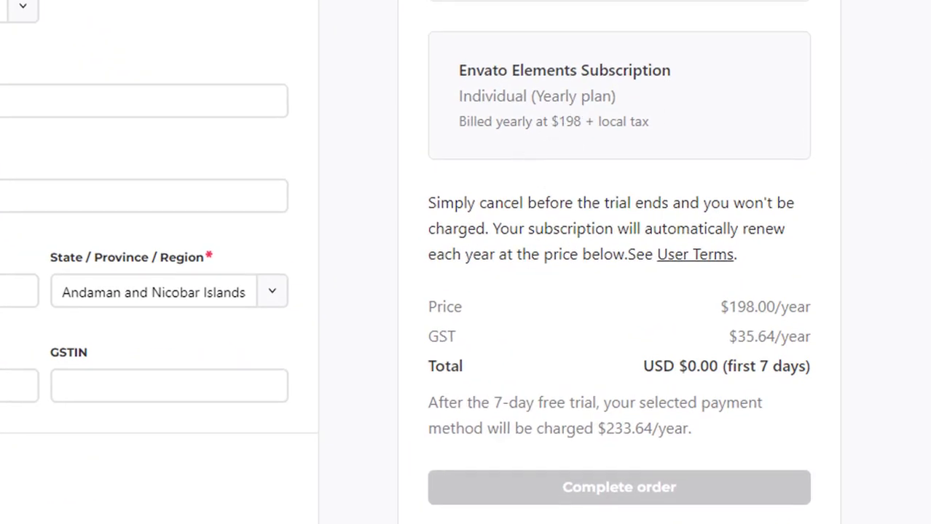
# Select 'USD $0.00' in the order summary's Total row for the yearly plan
pyautogui.scroll(2, 466, 262)
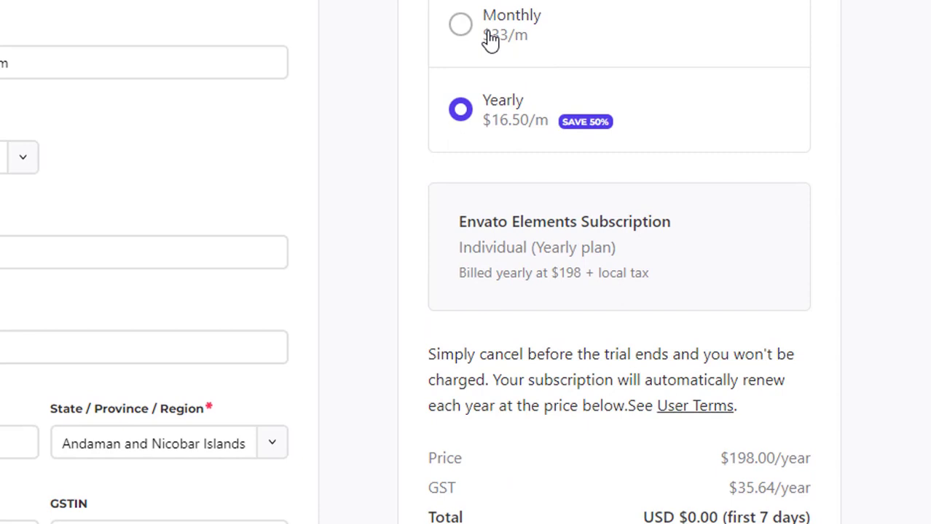
pyautogui.scroll(1, 466, 262)
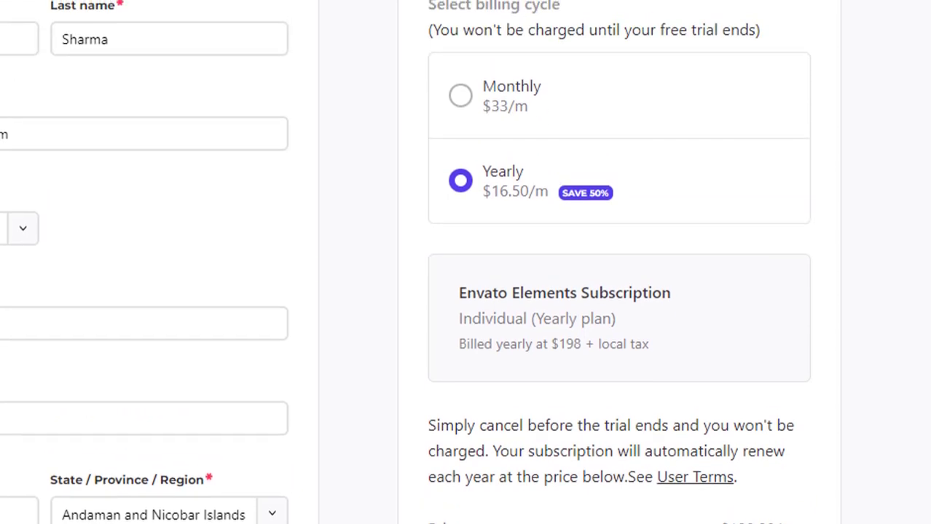
pyautogui.scroll(-2, 466, 262)
pyautogui.scroll(-1, 467, 262)
pyautogui.scroll(1, 466, 263)
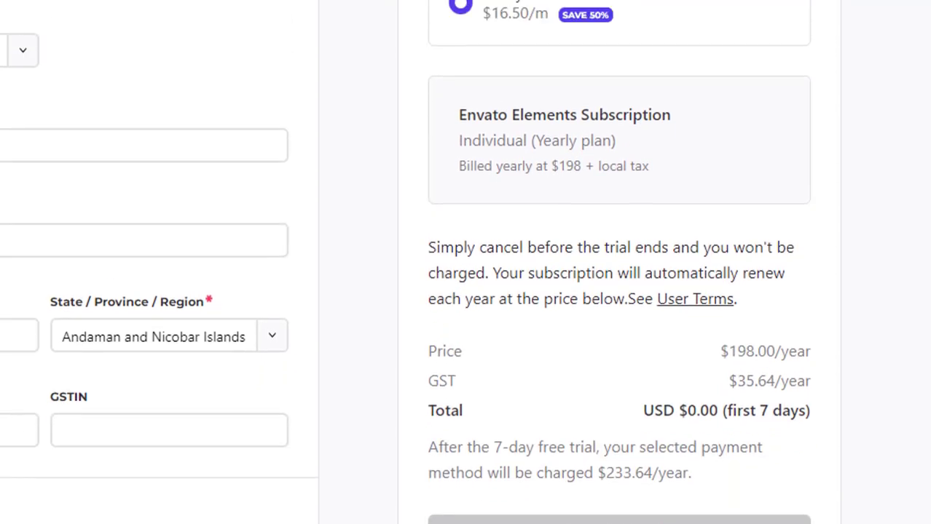
pyautogui.scroll(2, 466, 262)
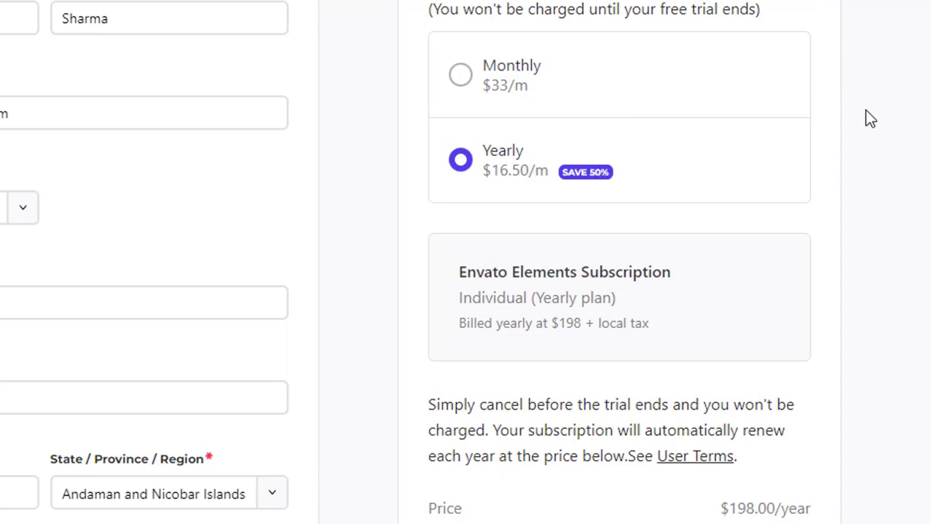
pyautogui.scroll(-1, 929, 237)
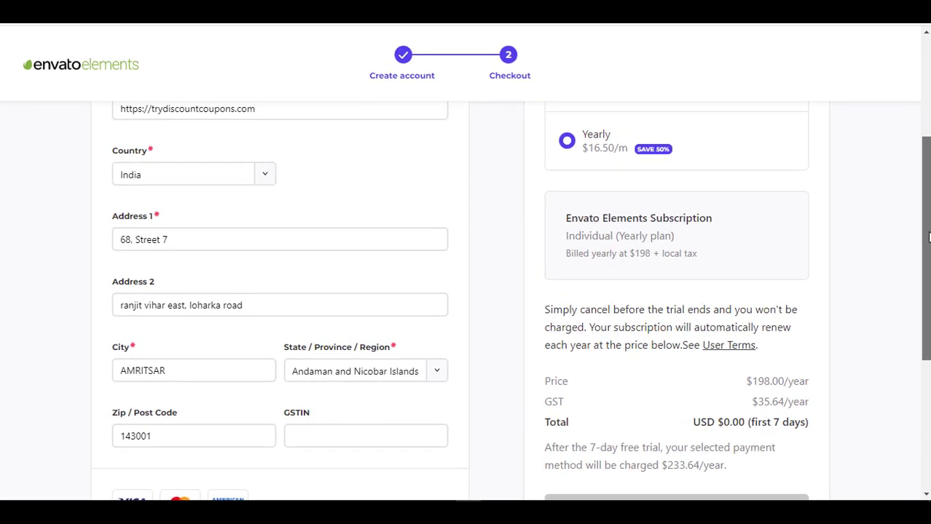
pyautogui.moveTo(929, 236); pyautogui.dragTo(929, 326)
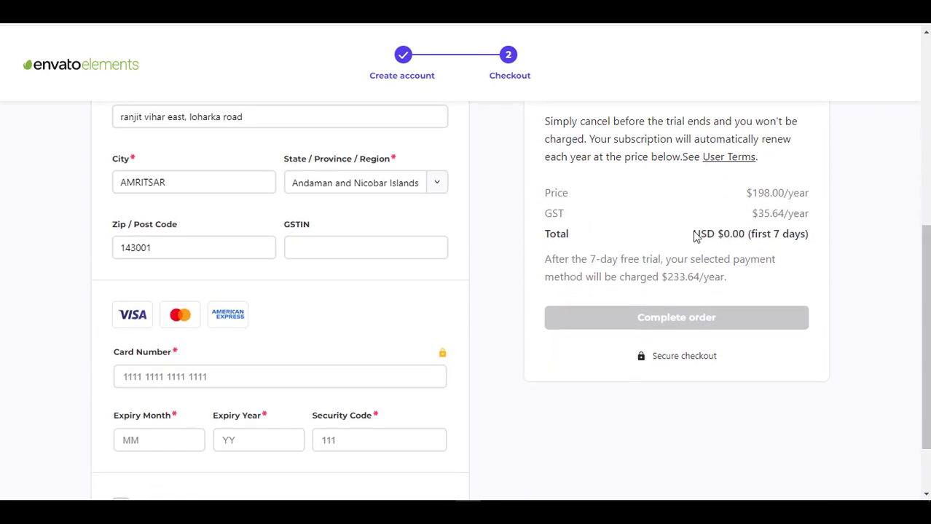
pyautogui.moveTo(694, 233); pyautogui.dragTo(744, 233)
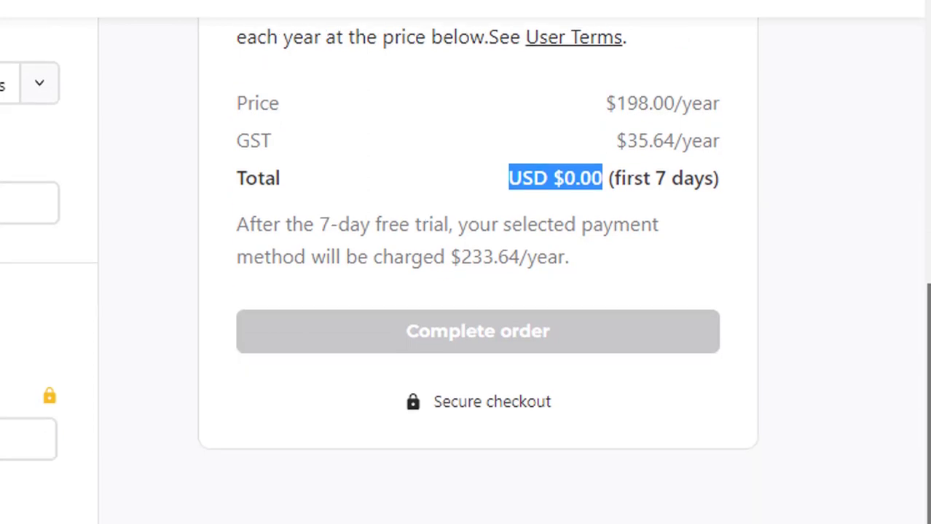
pyautogui.scroll(-1, 467, 291)
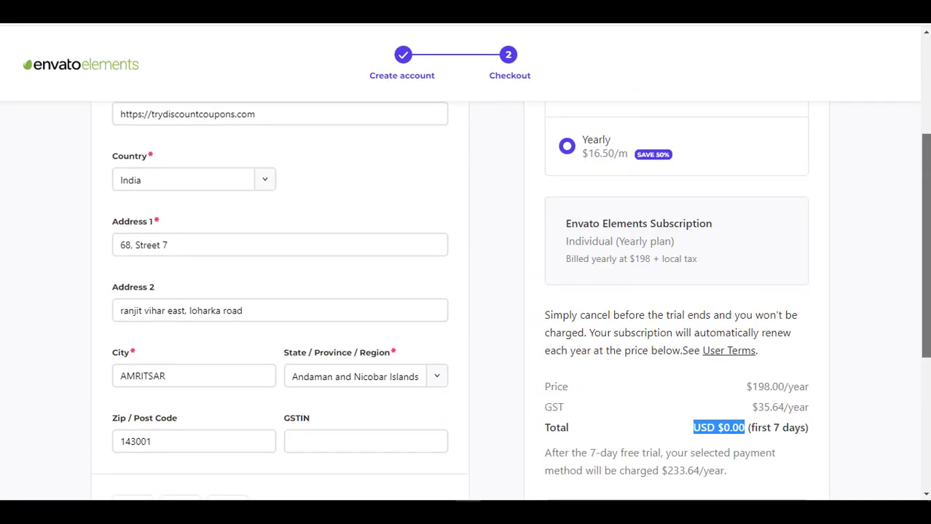
pyautogui.scroll(5, 928, 107)
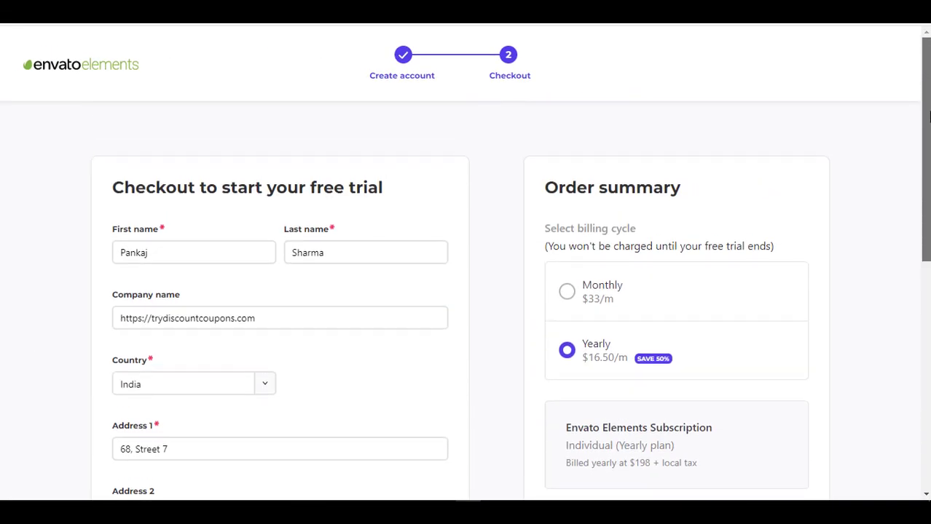
pyautogui.moveTo(929, 107); pyautogui.dragTo(928, 337)
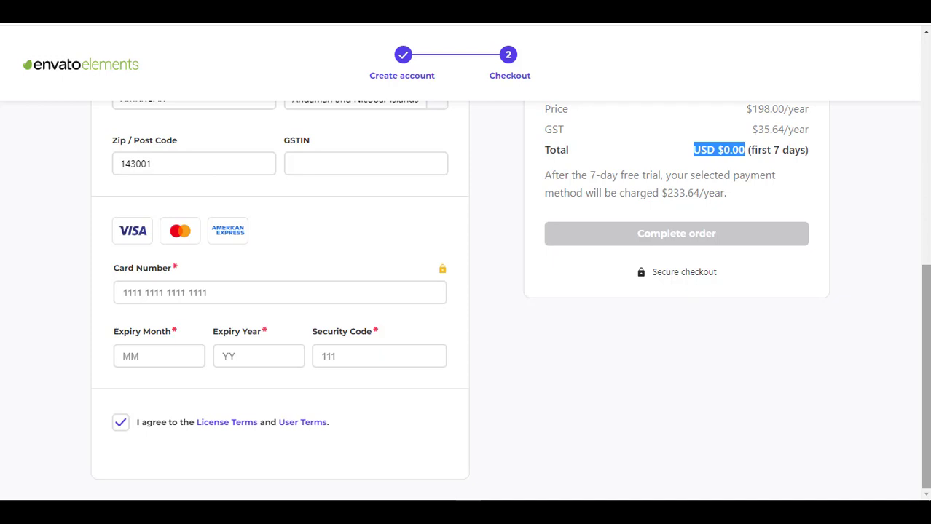
pyautogui.scroll(2, 510, 301)
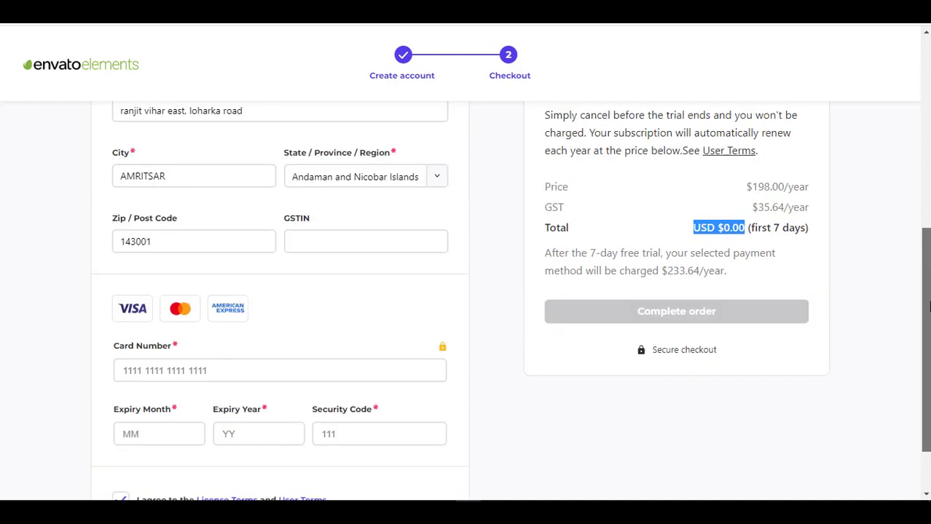
pyautogui.scroll(2, 509, 300)
pyautogui.scroll(-1, 509, 300)
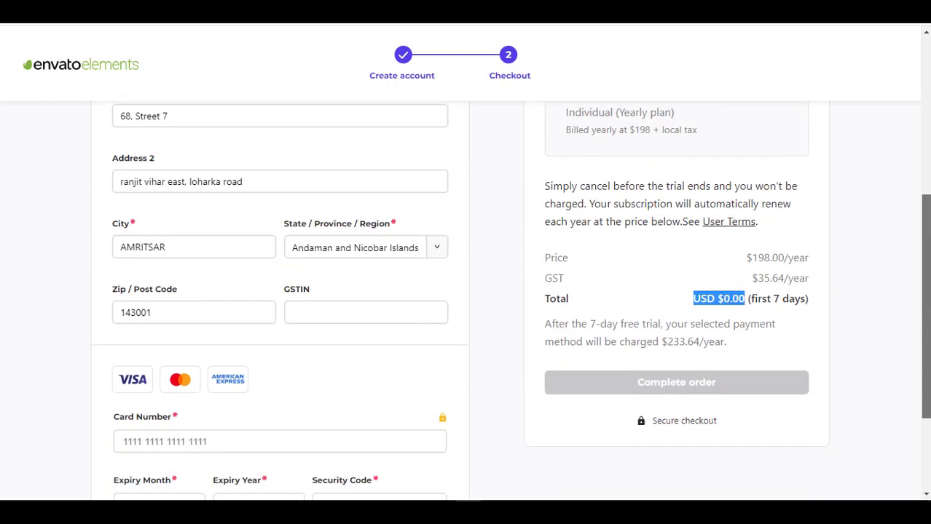
pyautogui.scroll(2, 614, 282)
pyautogui.scroll(3, 614, 282)
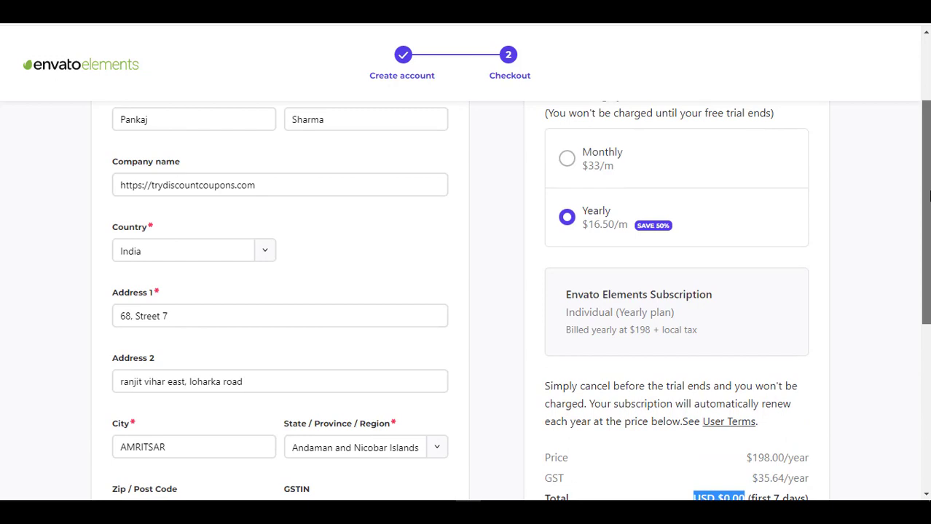
pyautogui.scroll(2, 925, 182)
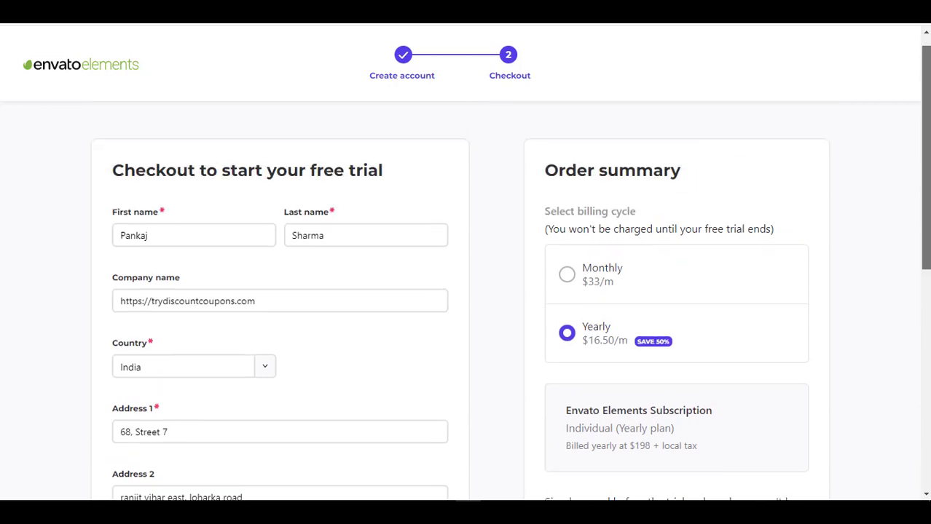